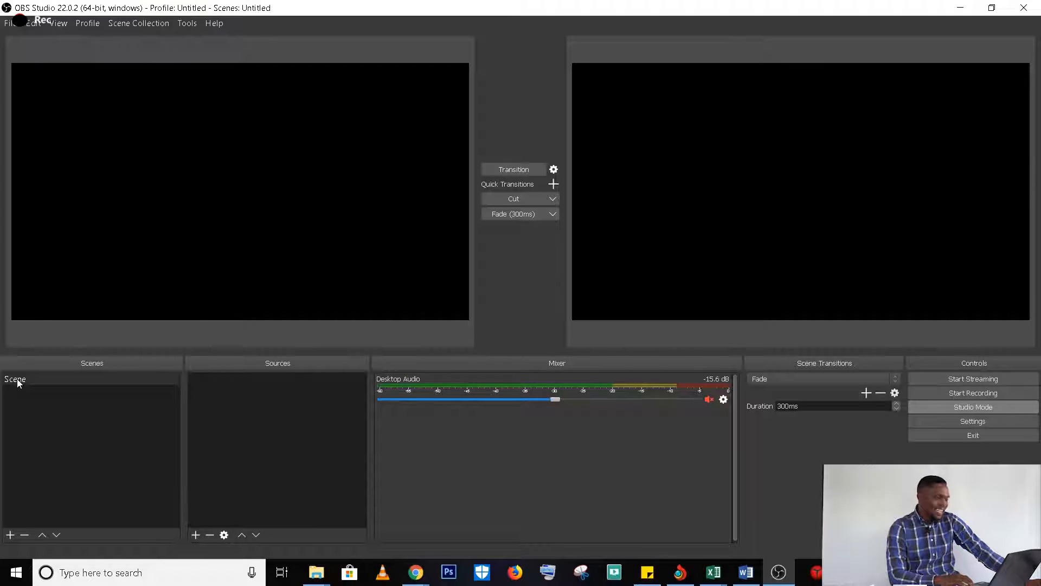
- Add a new Video Capture Device source to the scene
left_click(194, 536)
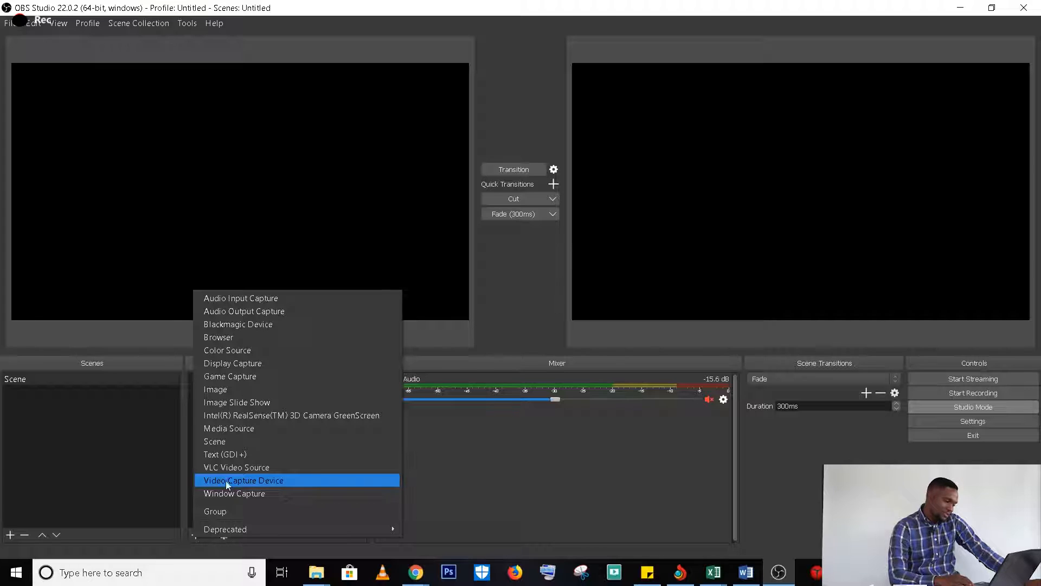
left_click(261, 481)
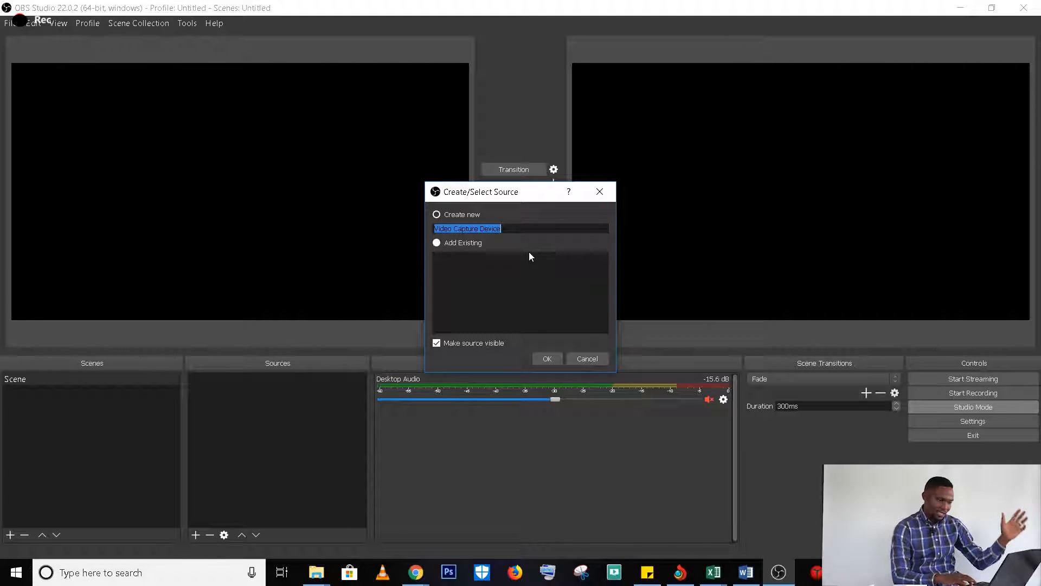
left_click(550, 358)
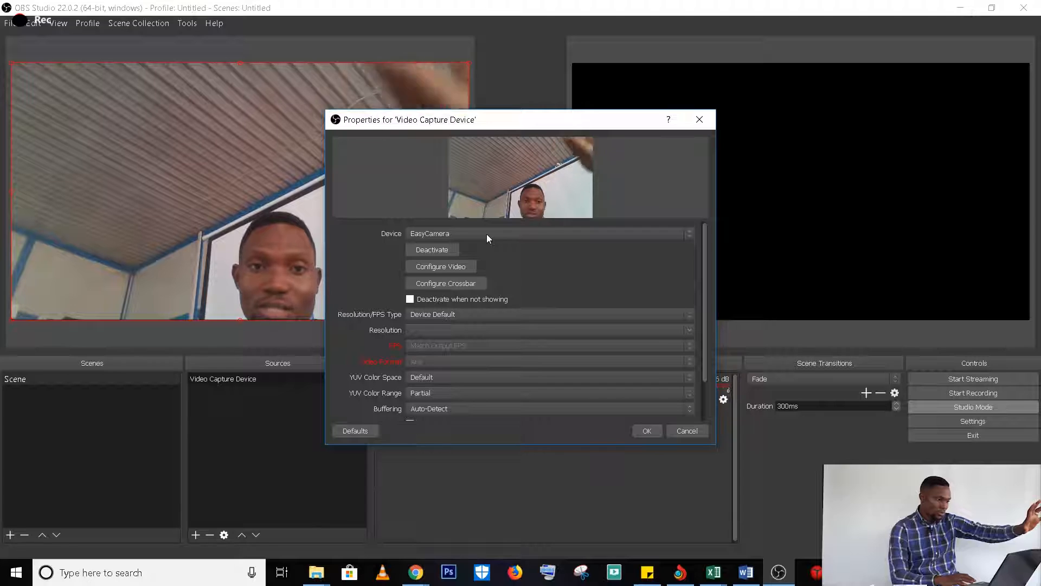
- Set the source's device to the USB Capture HDMI card and confirm its properties
left_click(487, 233)
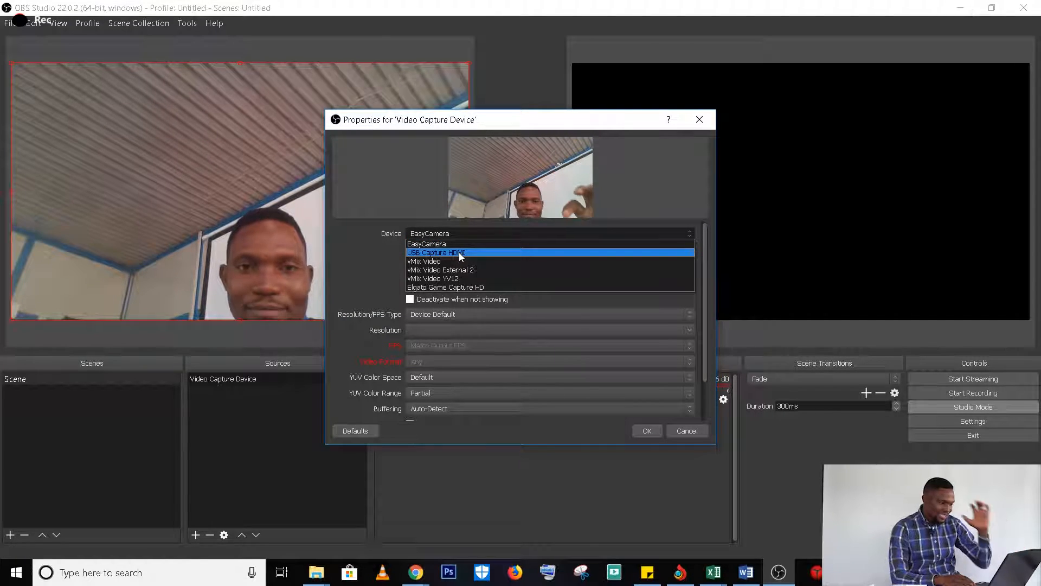
left_click(459, 252)
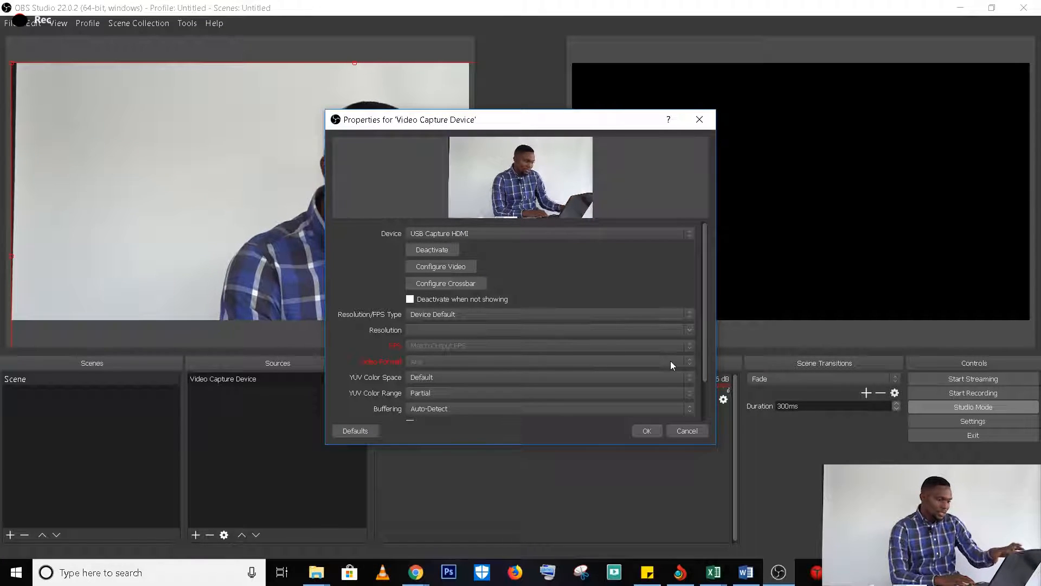
left_click(647, 430)
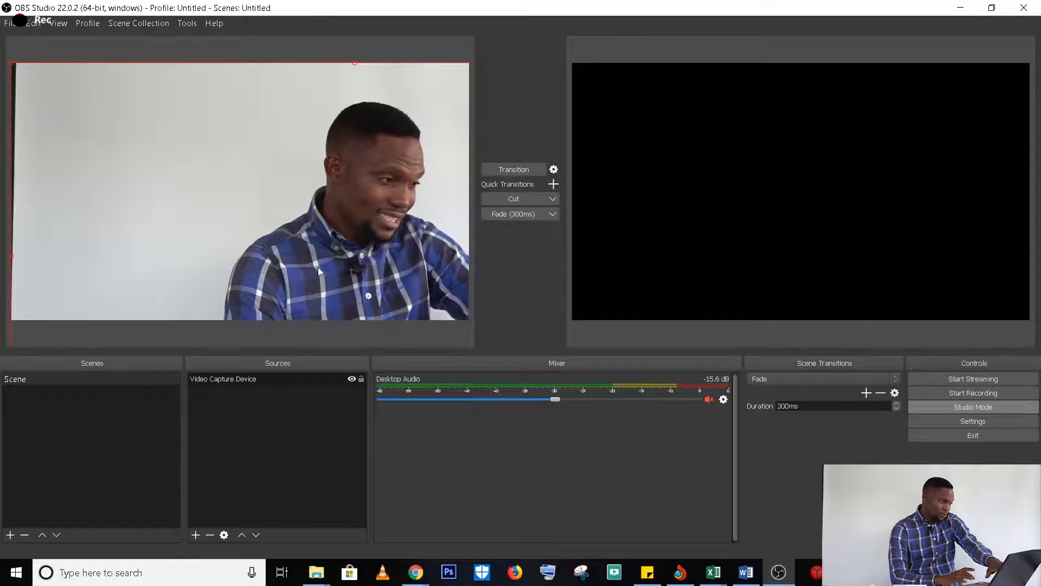
- Fit the capture-card video to the screen and re-enable Studio Mode's preview/program layout
right_click(114, 203)
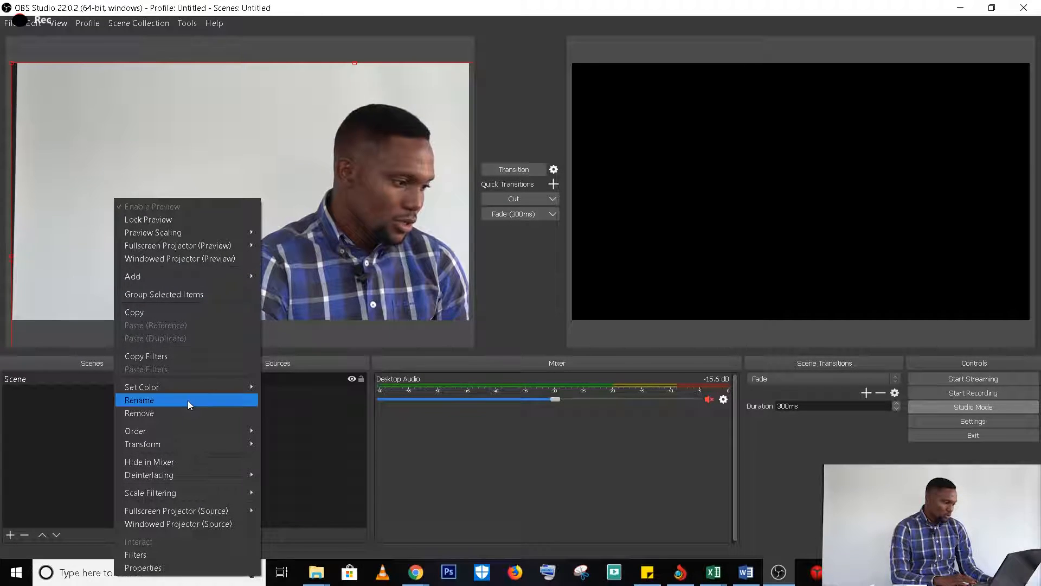
mouse_move(143, 444)
left_click(292, 552)
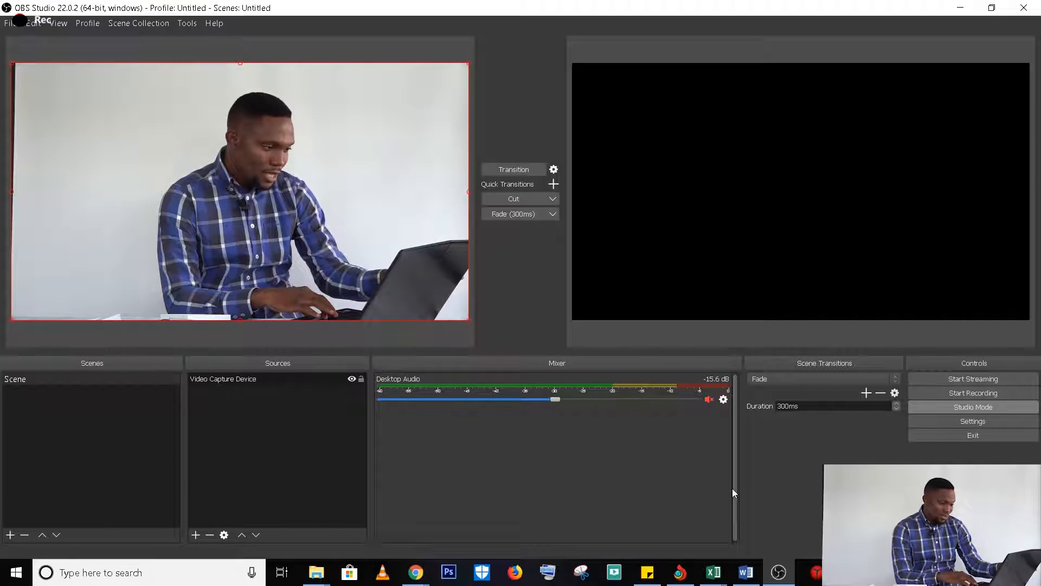
left_click(973, 407)
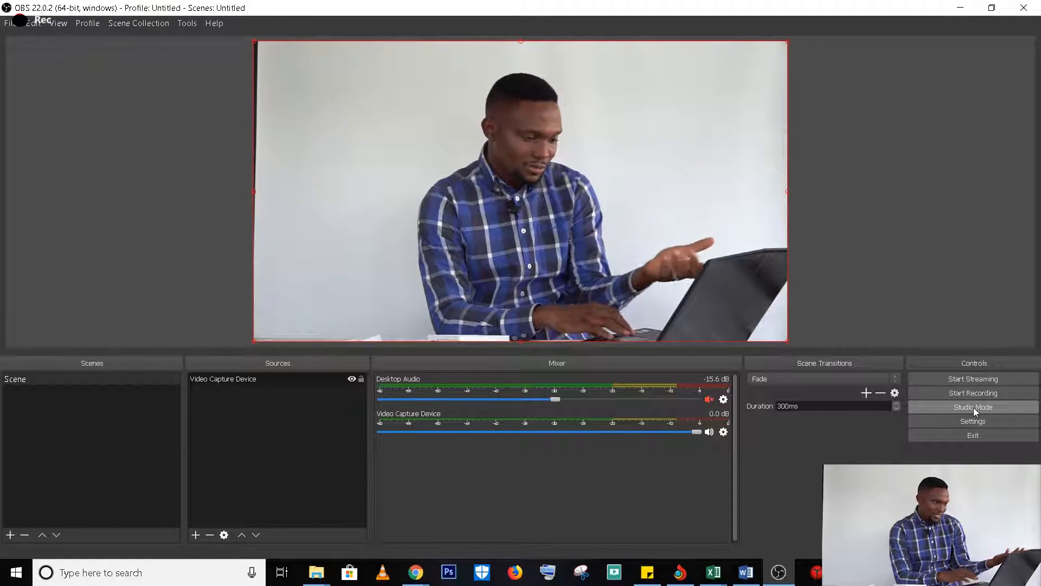
left_click(973, 408)
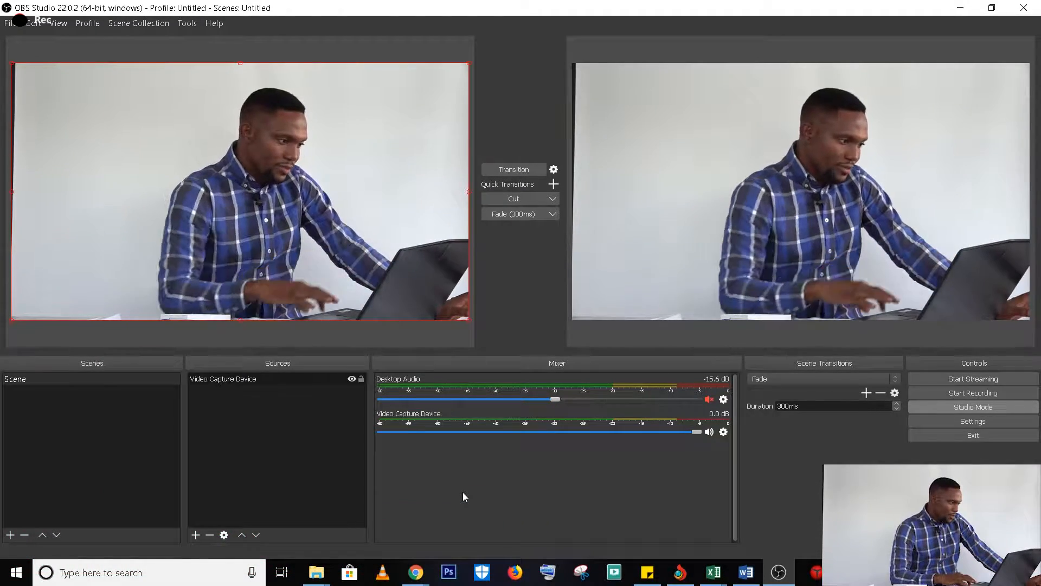
- In Settings > Audio, set Mic/Auxiliary Audio Device to HDMI (USB Capture HDMI) and confirm
left_click(11, 24)
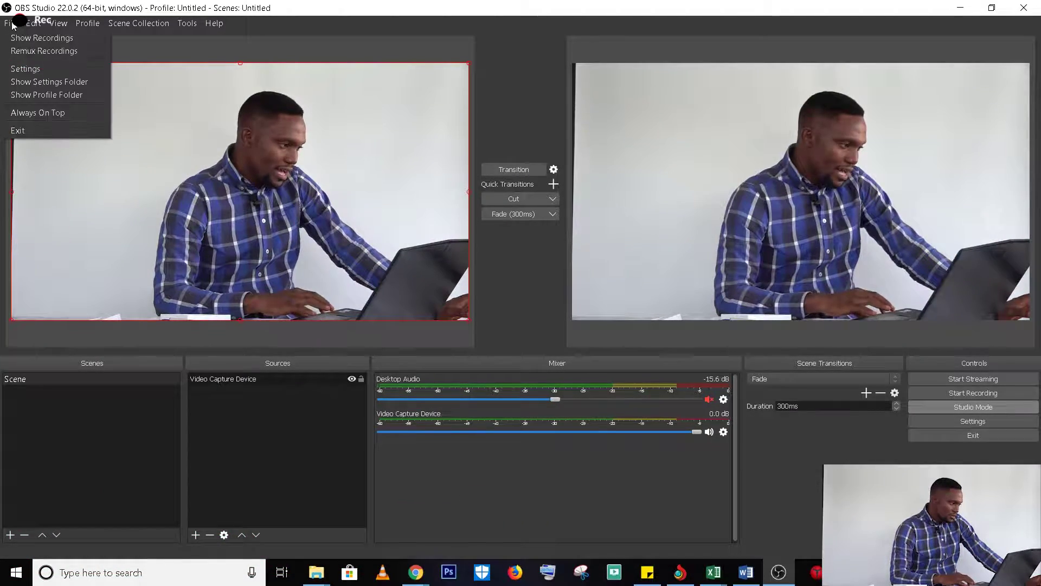
left_click(29, 71)
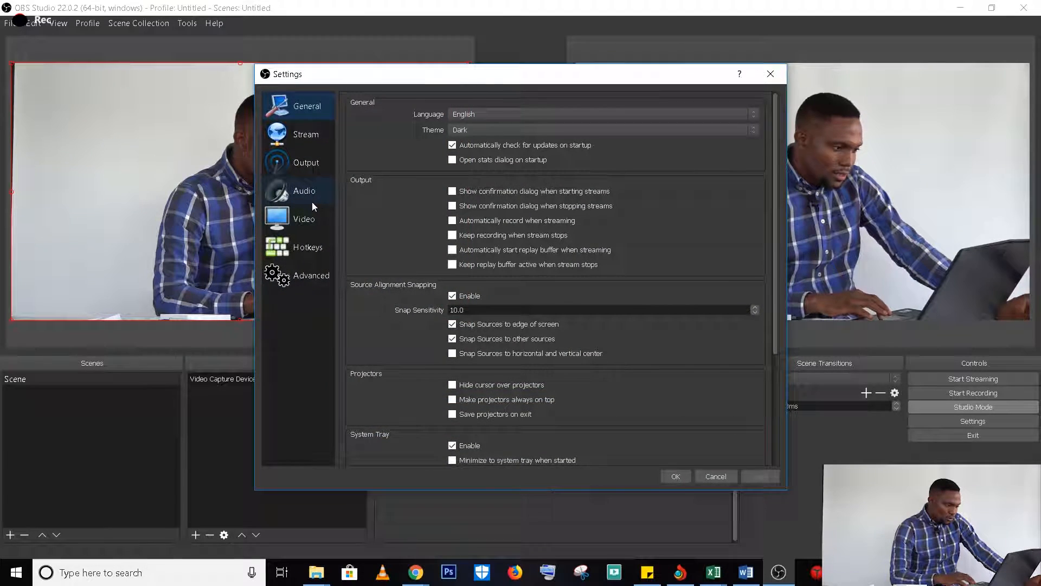
left_click(303, 192)
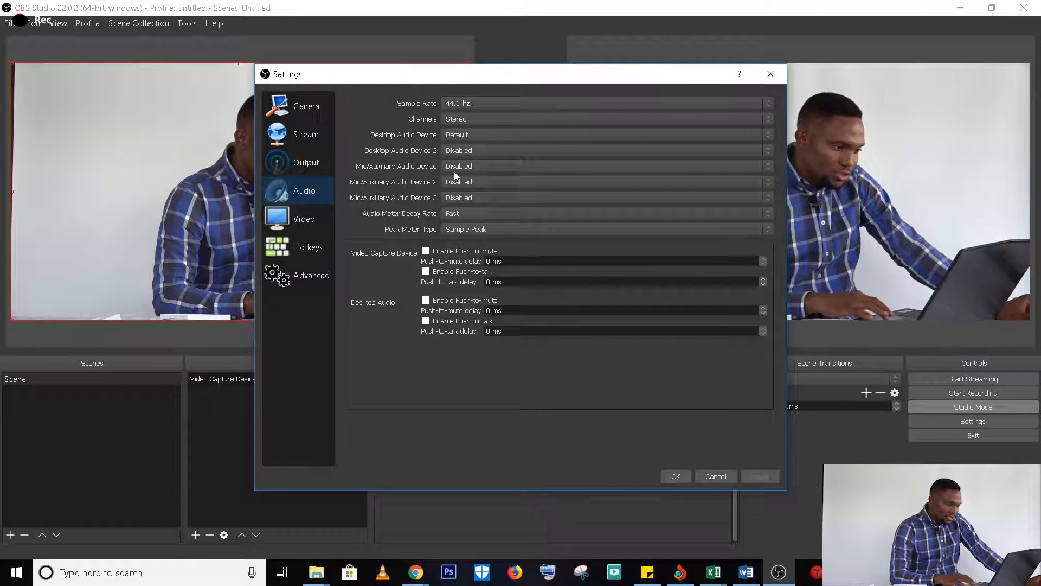
left_click(476, 167)
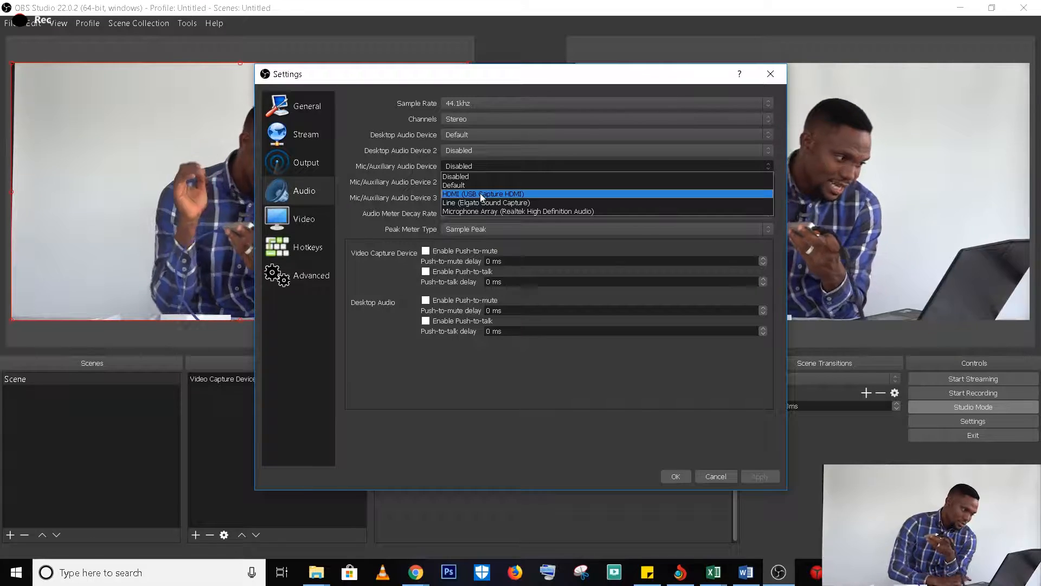
left_click(479, 195)
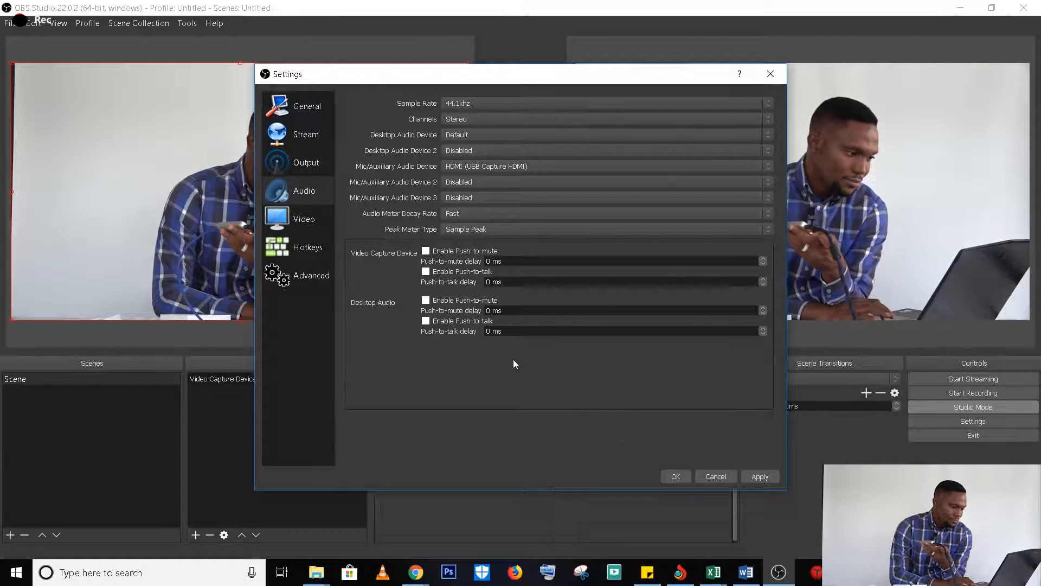
left_click(674, 475)
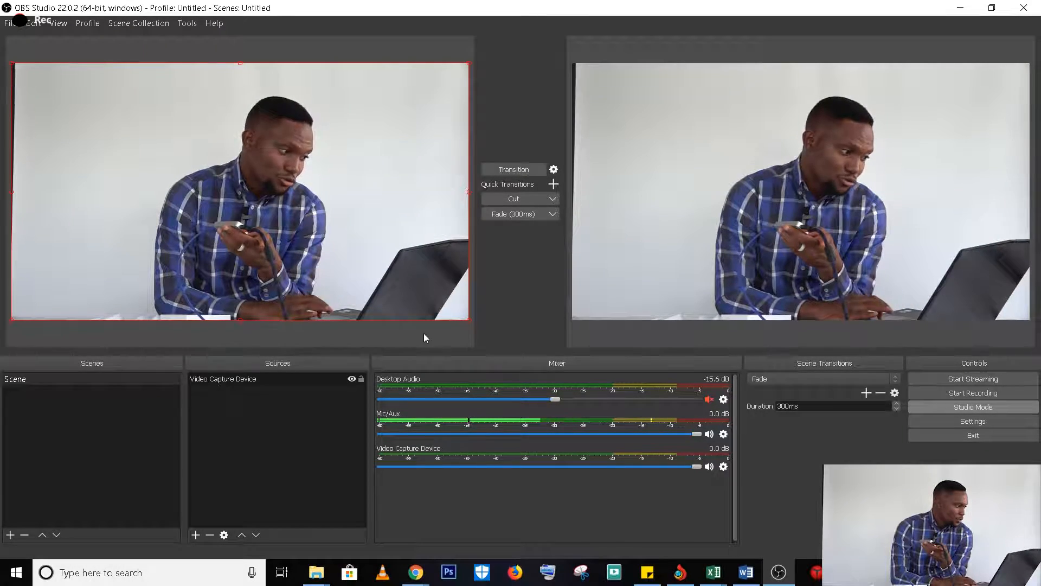
- In Settings > Stream, choose Facebook Live as the streaming service
left_click(10, 24)
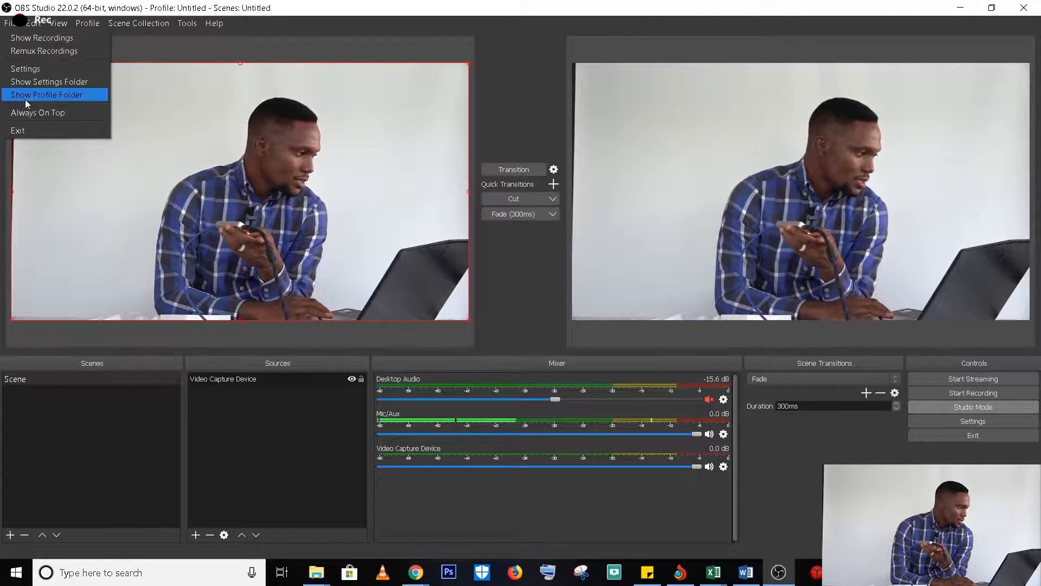
left_click(24, 70)
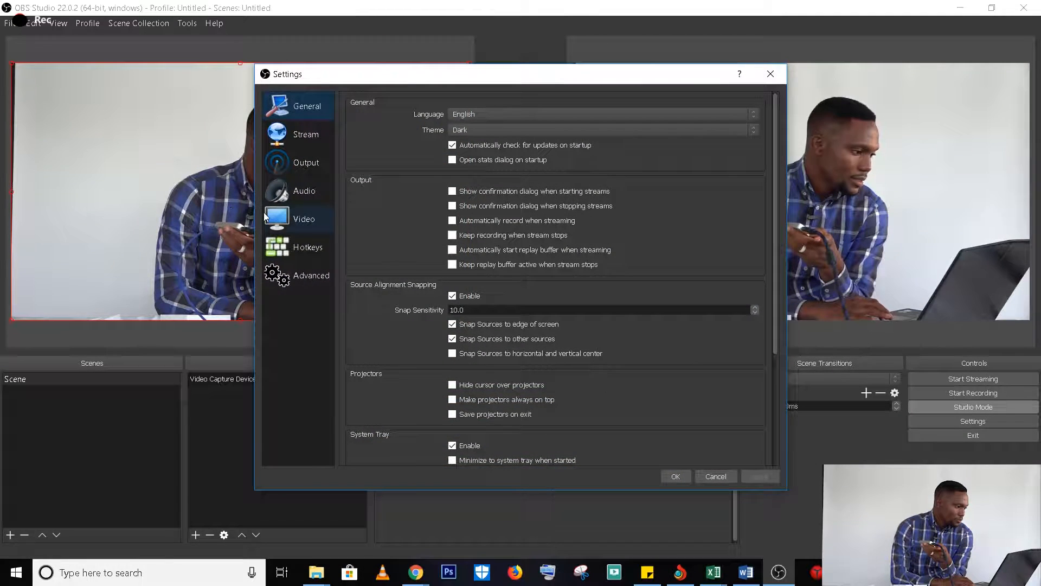
left_click(305, 141)
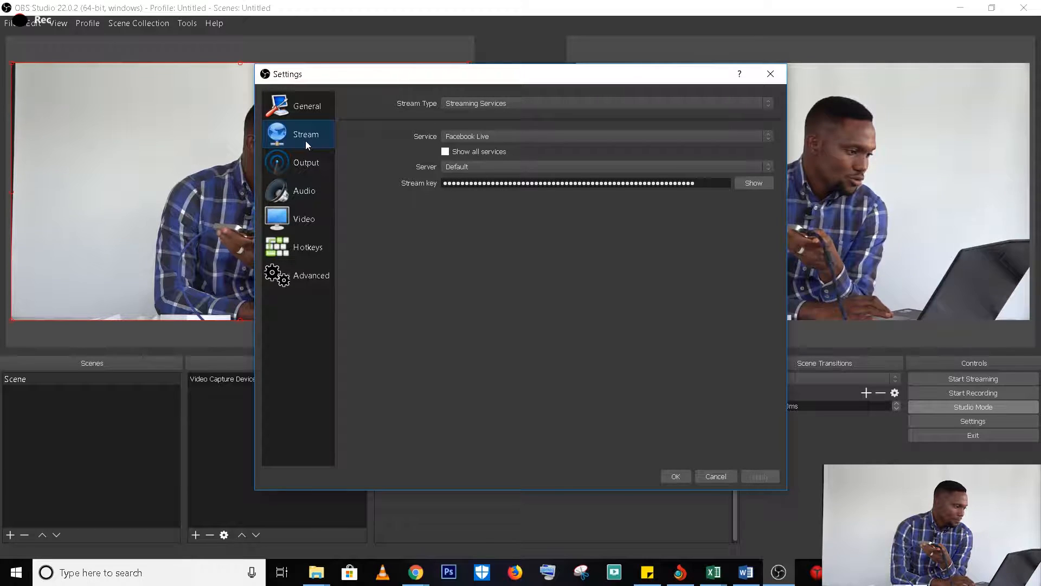
left_click(510, 134)
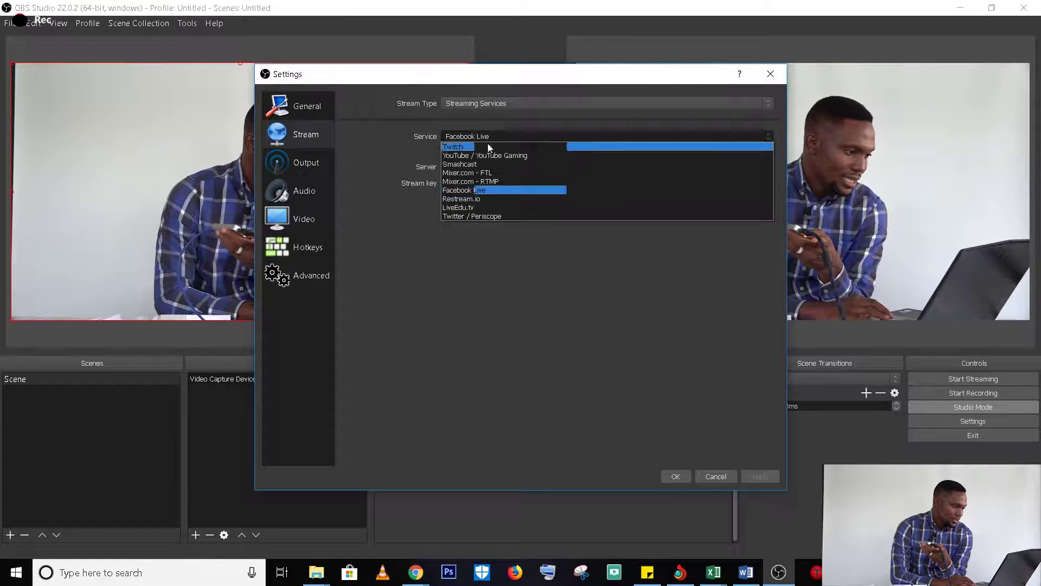
left_click(476, 191)
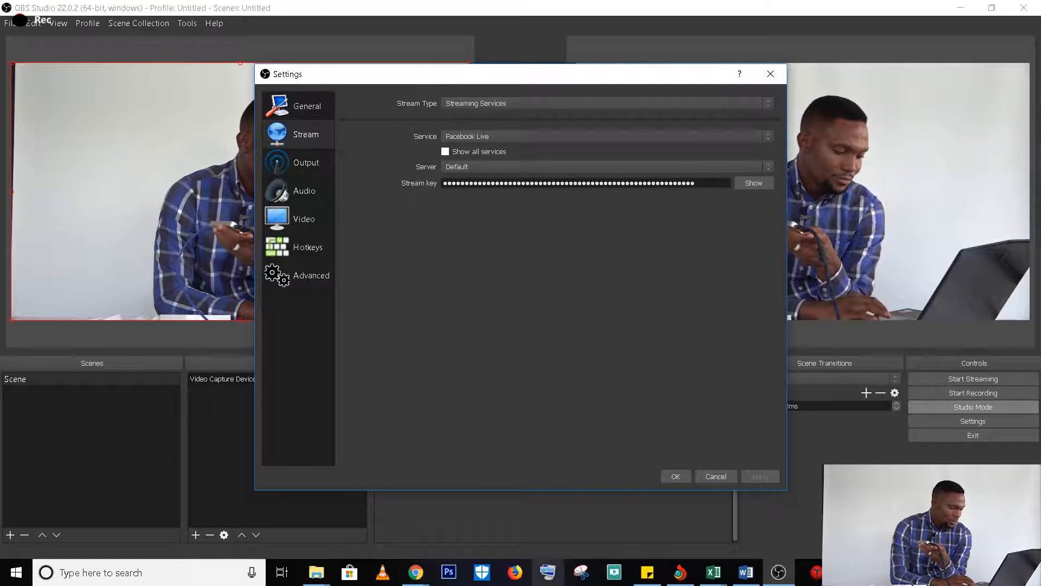
left_click(406, 578)
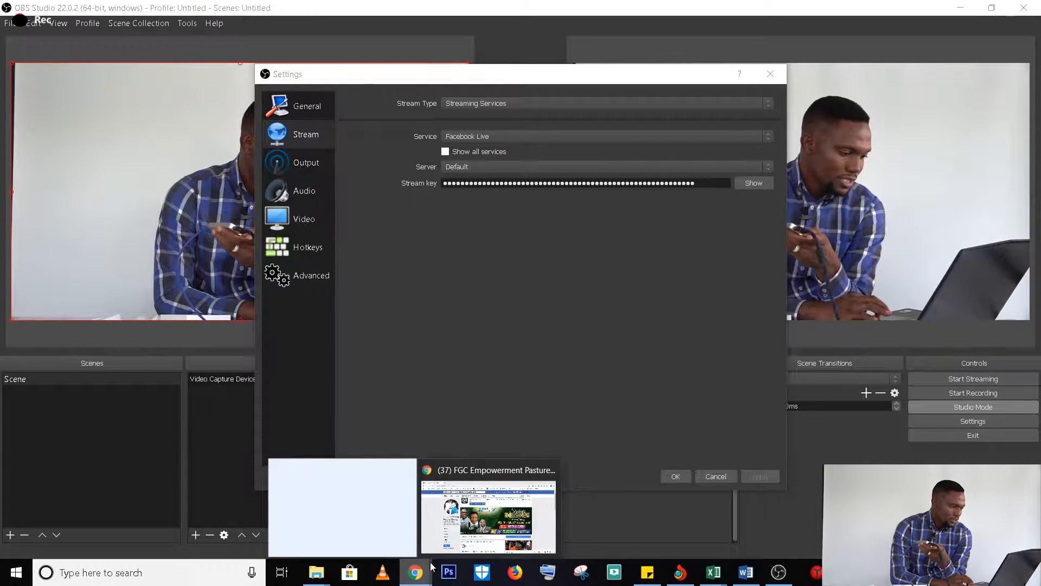
- In Chrome, go to the Facebook page's Publishing Tools > Video Library and start a + Live setup
left_click(472, 521)
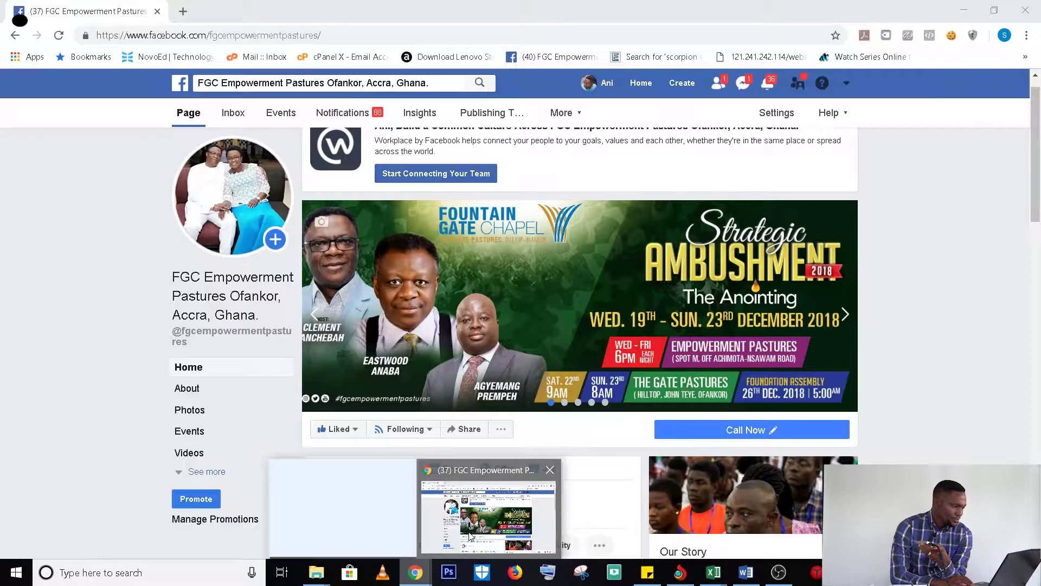
left_click(485, 116)
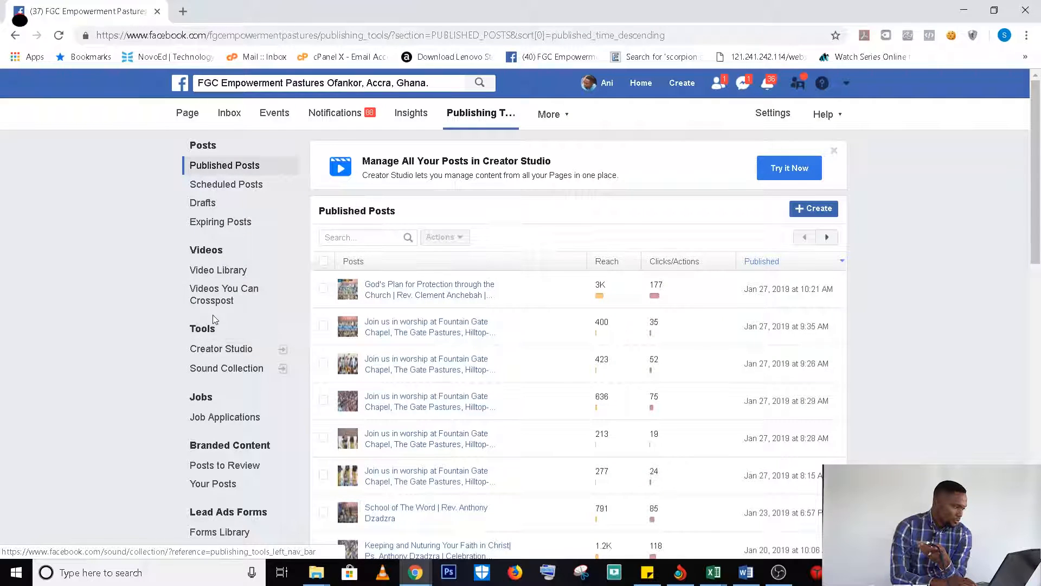
left_click(212, 273)
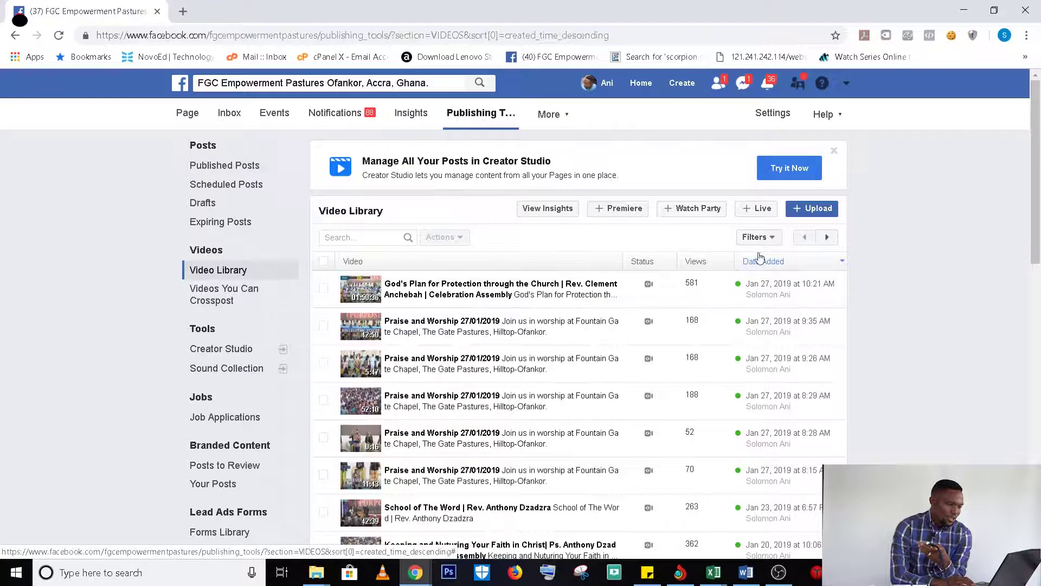
left_click(751, 210)
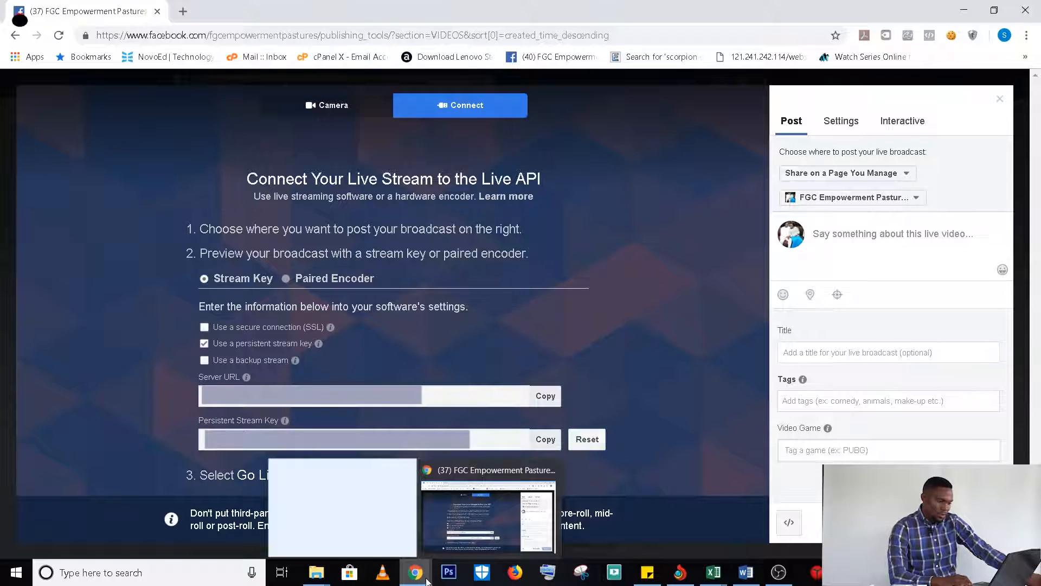
- Replace the OBS stream key with the pasted Facebook key, then apply and save the stream settings
left_click(779, 573)
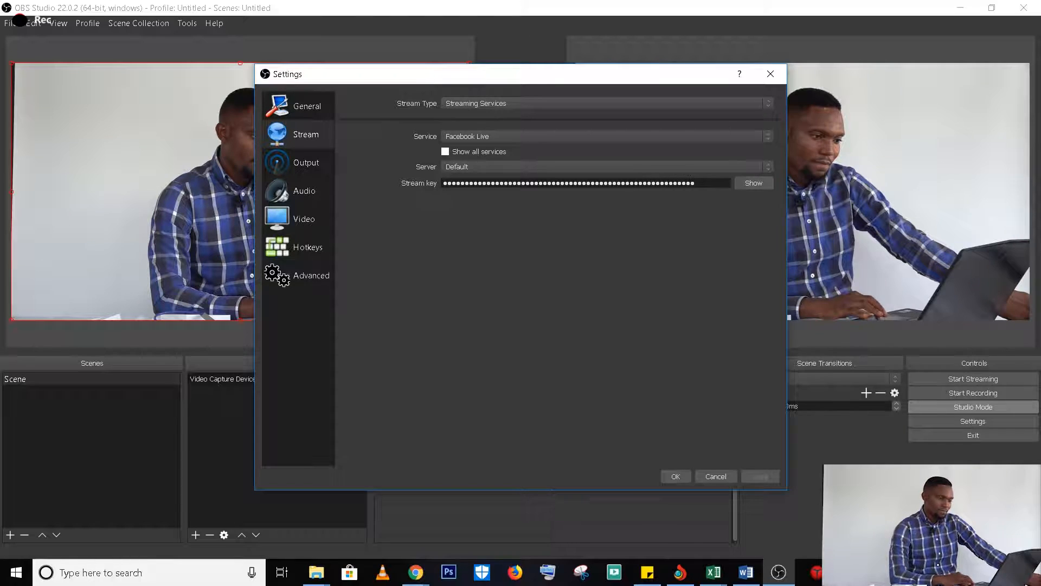
key("ctrl+a")
key("BackSpace")
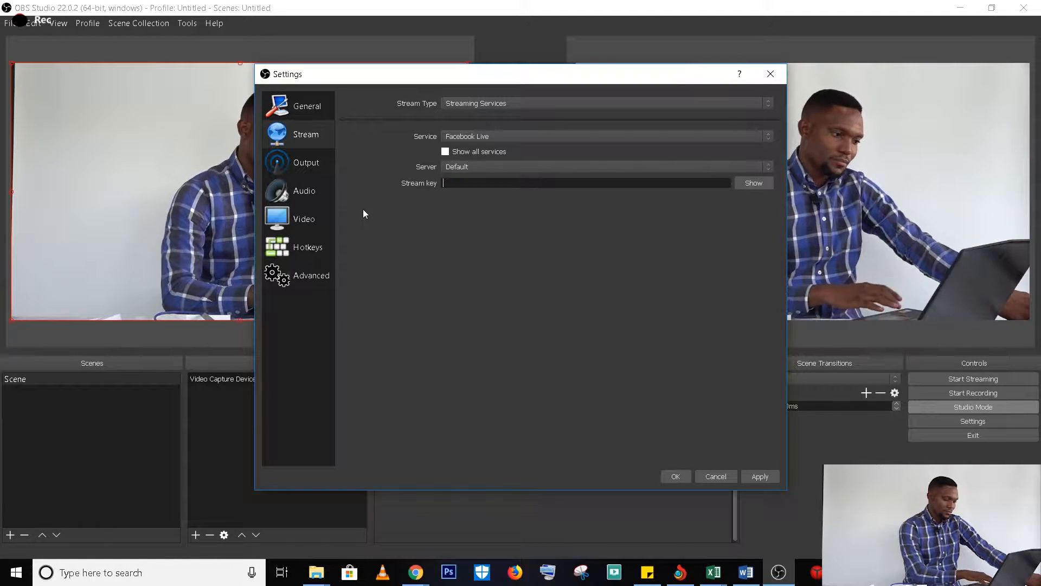
key("ctrl+v")
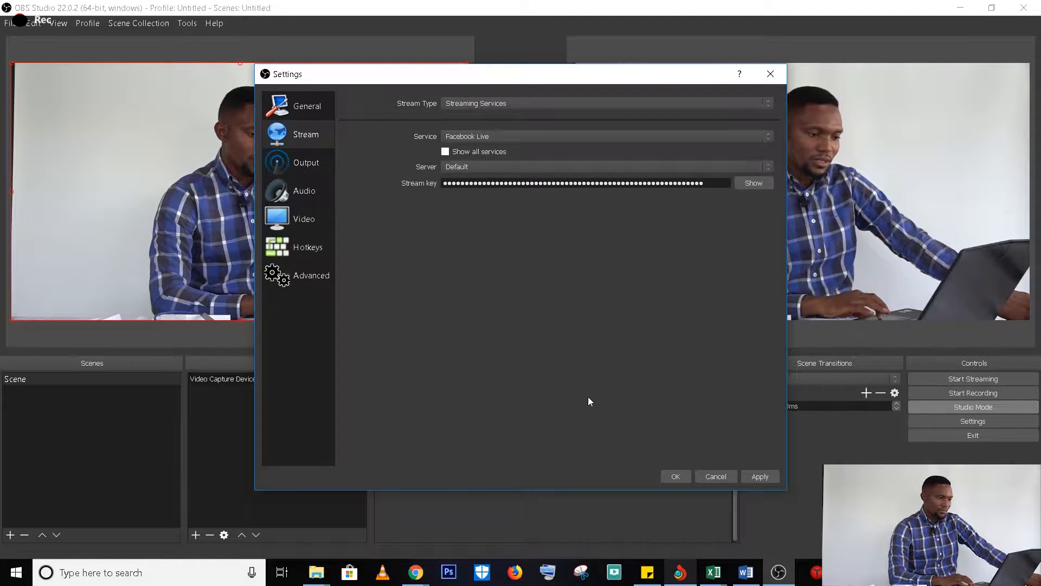
left_click(756, 476)
left_click(674, 477)
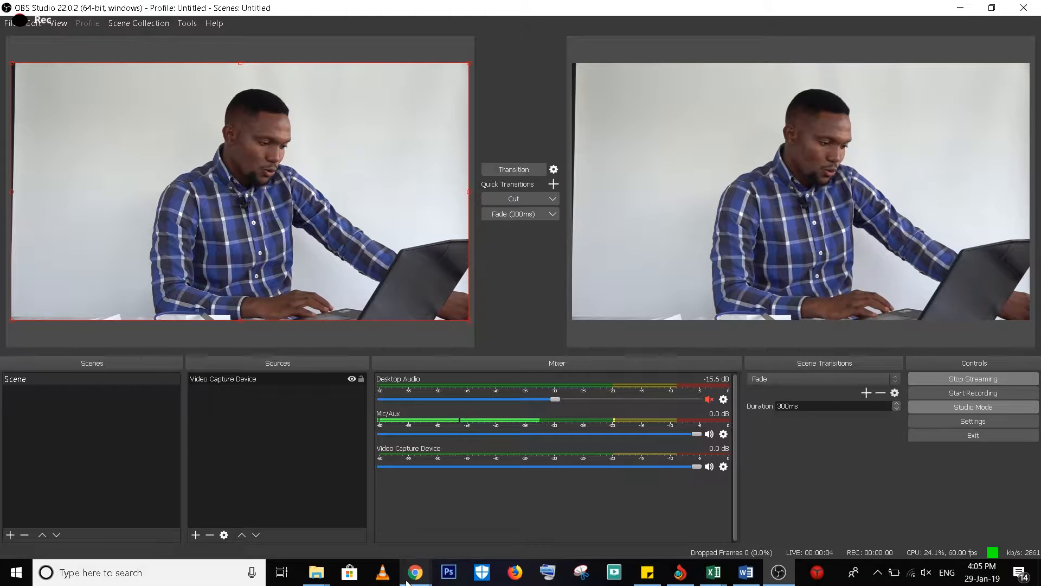
- Switch to Chrome's Facebook Live preview showing the incoming OBS stream
left_click(488, 508)
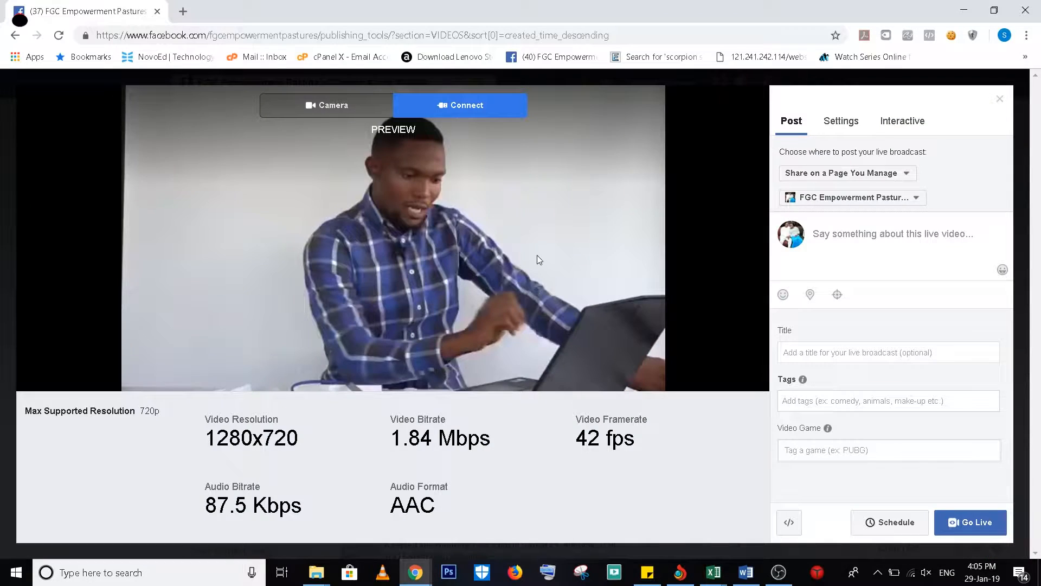